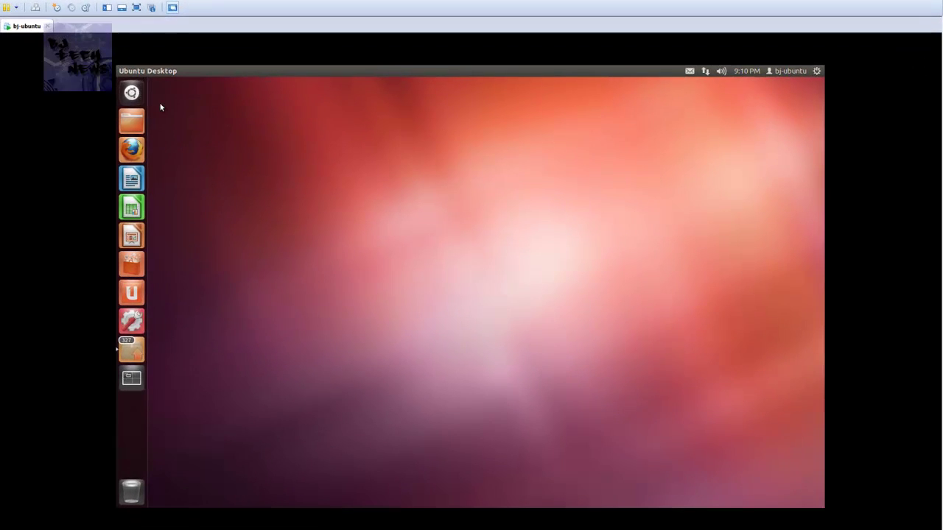
# Step: Search the Dash for 'term' and launch the Terminal application
pyautogui.click(131, 92)
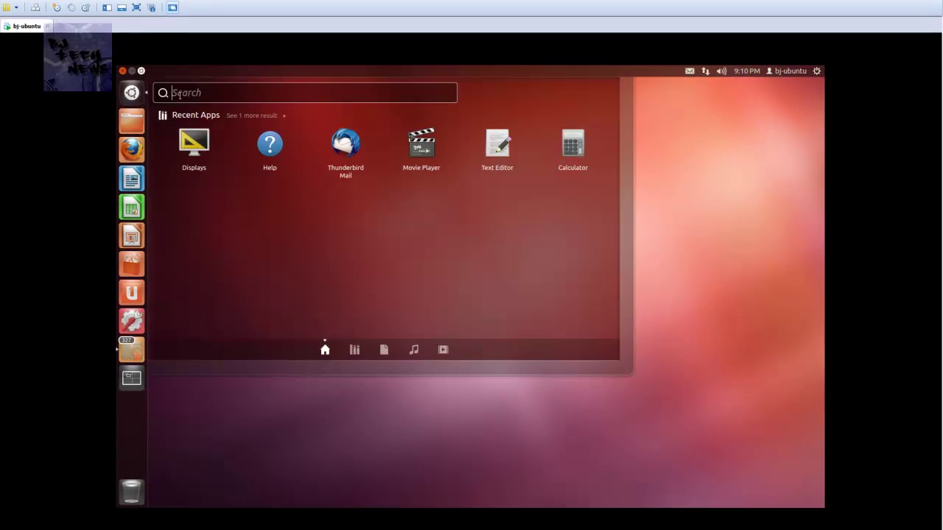
pyautogui.write('termain')
pyautogui.press('BackSpace')
pyautogui.press('BackSpace')
pyautogui.press('BackSpace')
pyautogui.write('n')
pyautogui.press('BackSpace')
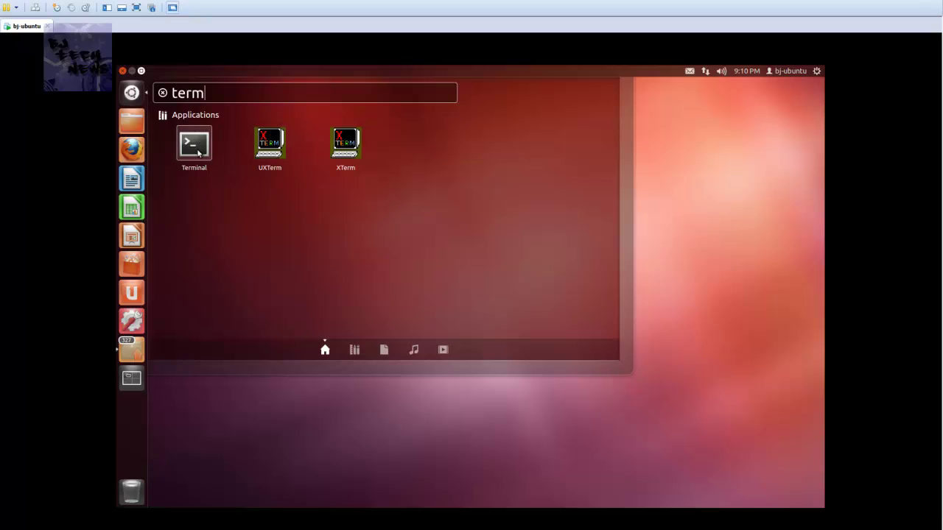
pyautogui.click(196, 147)
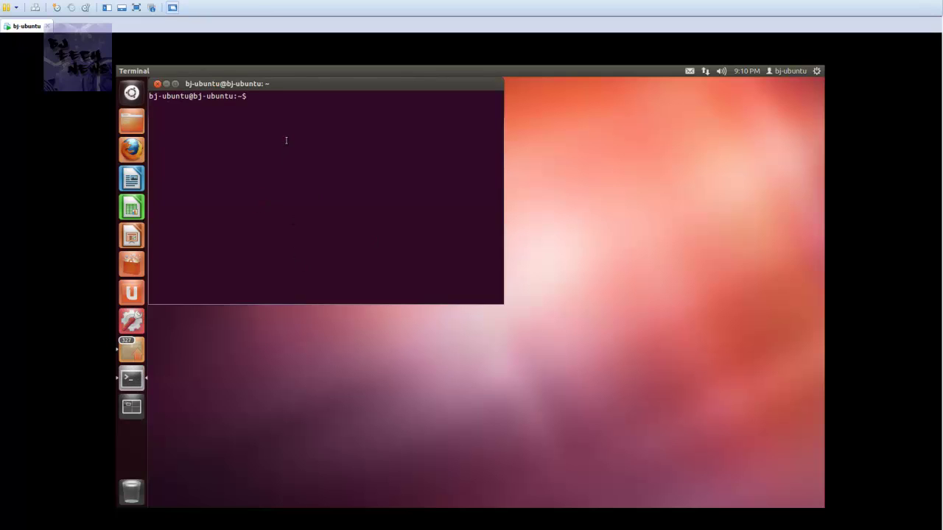
# Step: Run 'sudo apt-get install indicator-weather', enter the account password and confirm with Y
pyautogui.write('sudo')
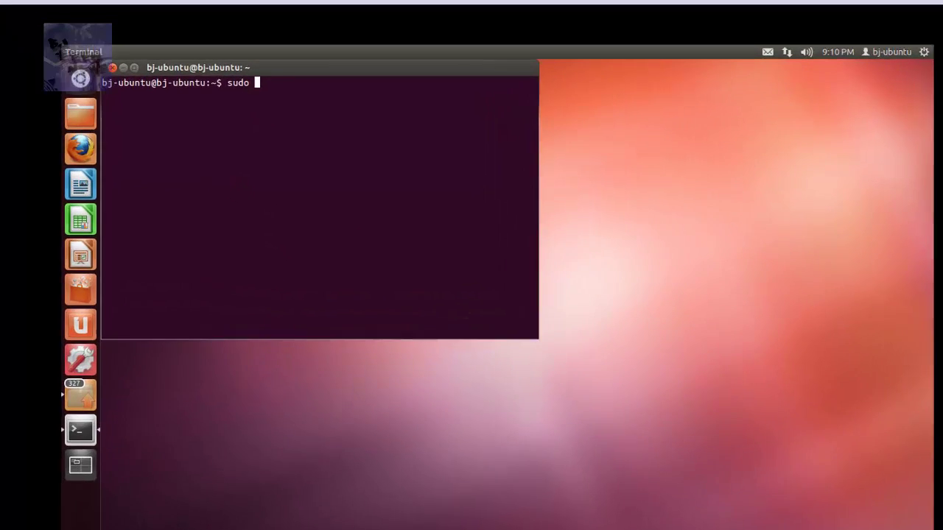
pyautogui.write(' apt-get')
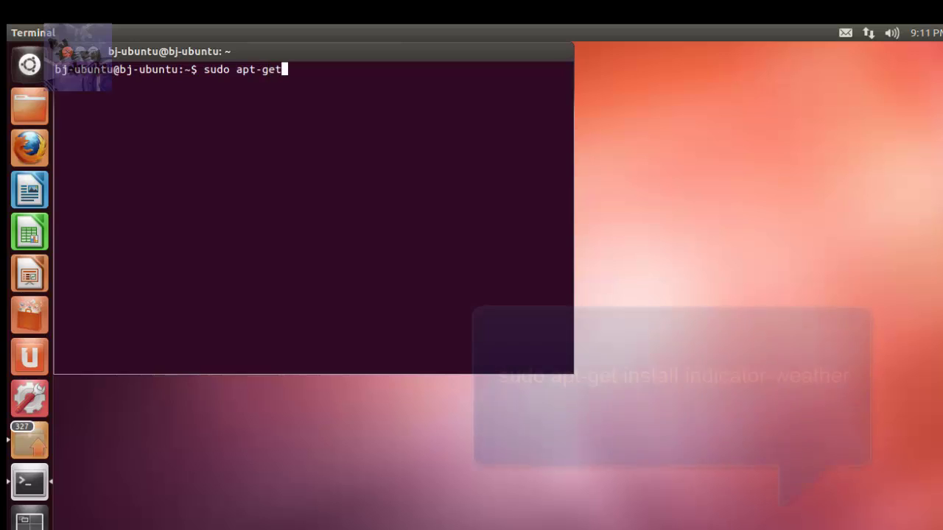
pyautogui.write(' install ')
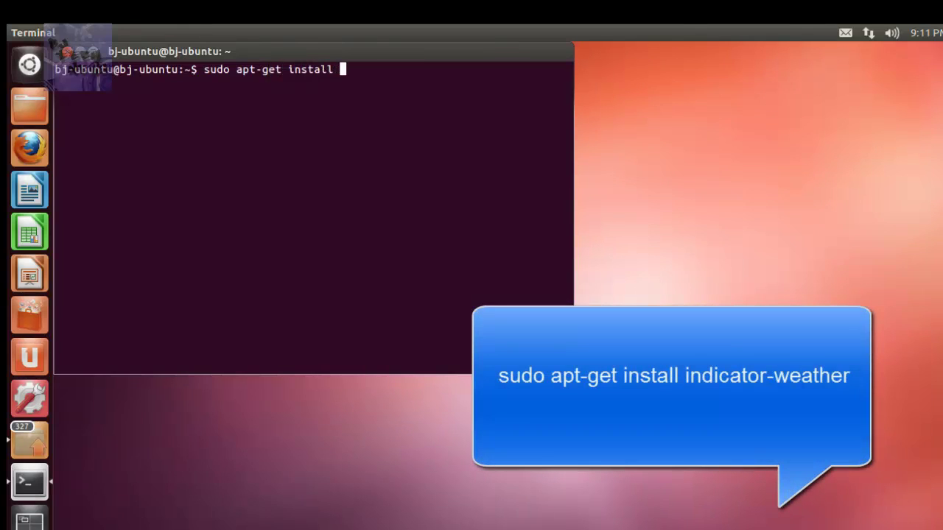
pyautogui.write('indicator')
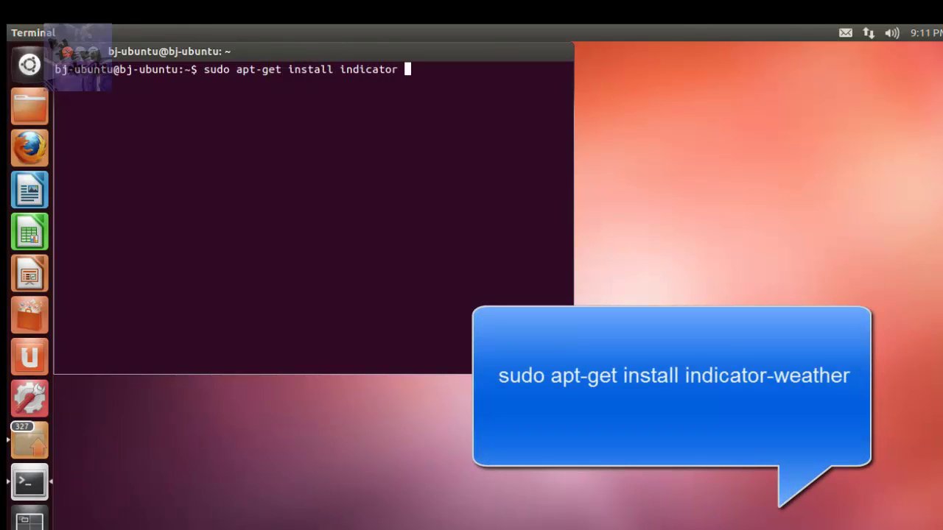
pyautogui.write('-weather')
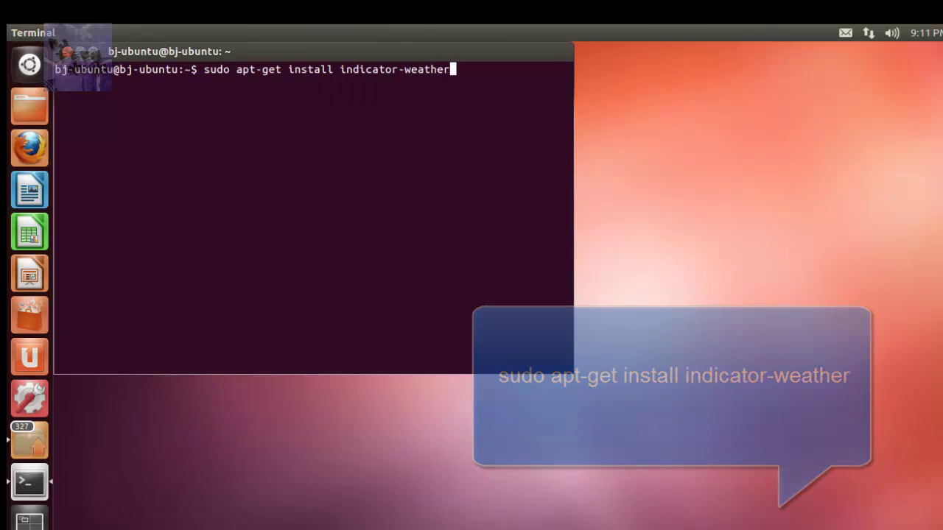
pyautogui.press('Return')
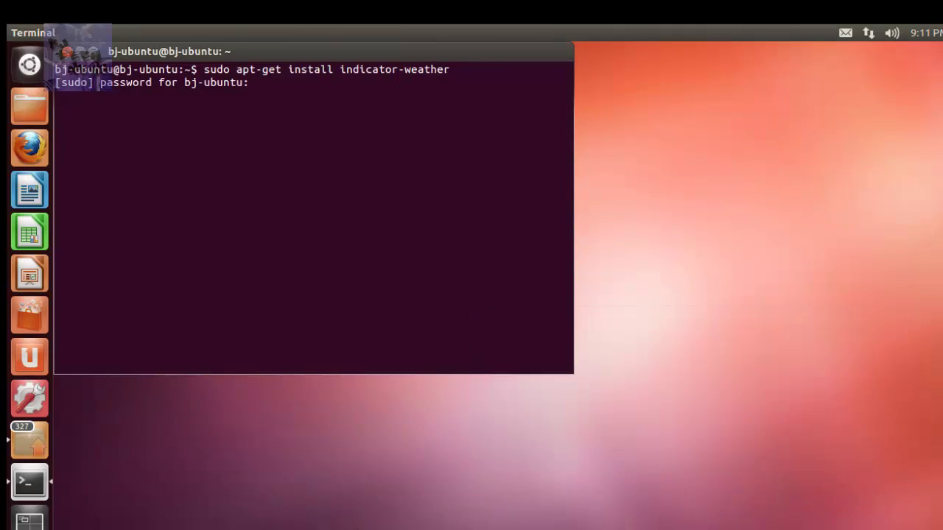
pyautogui.press('Return')
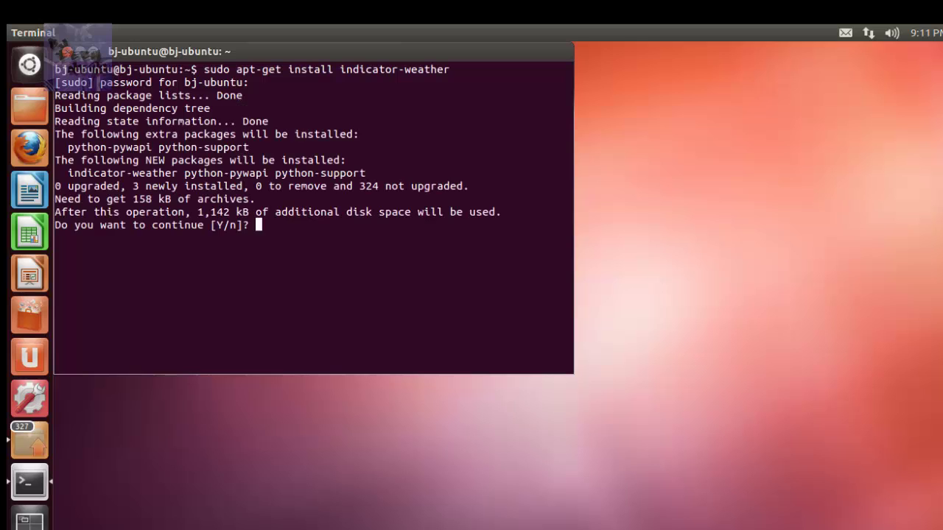
pyautogui.write('Y')
pyautogui.press('Return')
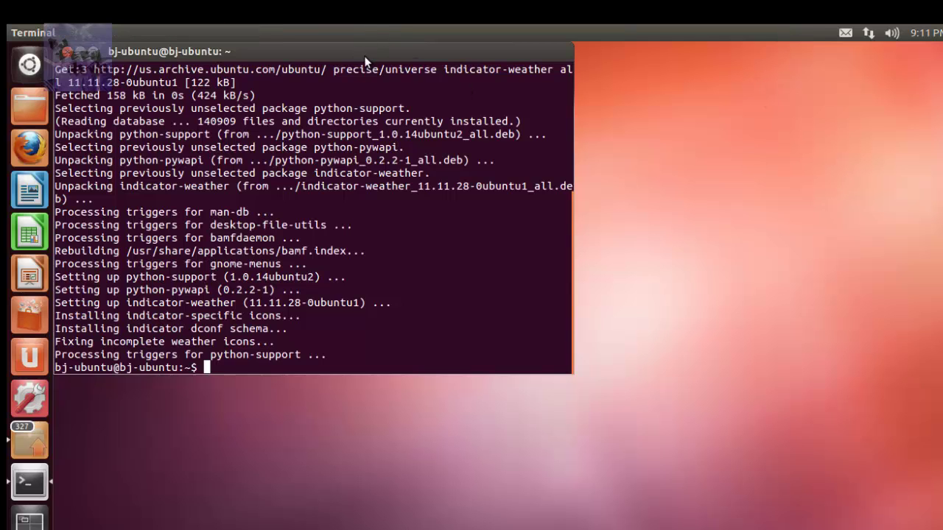
# Step: Move the terminal aside, launch Weather Indicator from a Dash search for 'Weather', and open its menu
pyautogui.moveTo(368, 52); pyautogui.dragTo(520, 98)
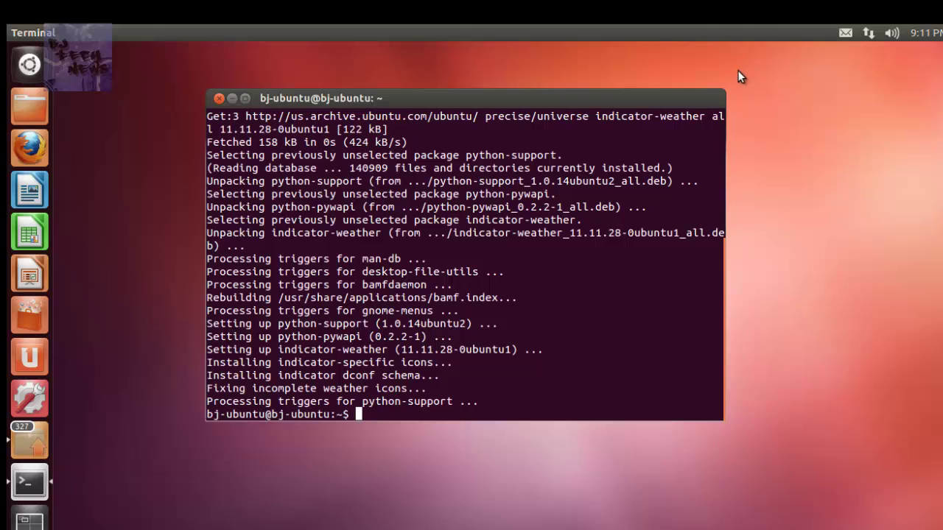
pyautogui.click(40, 72)
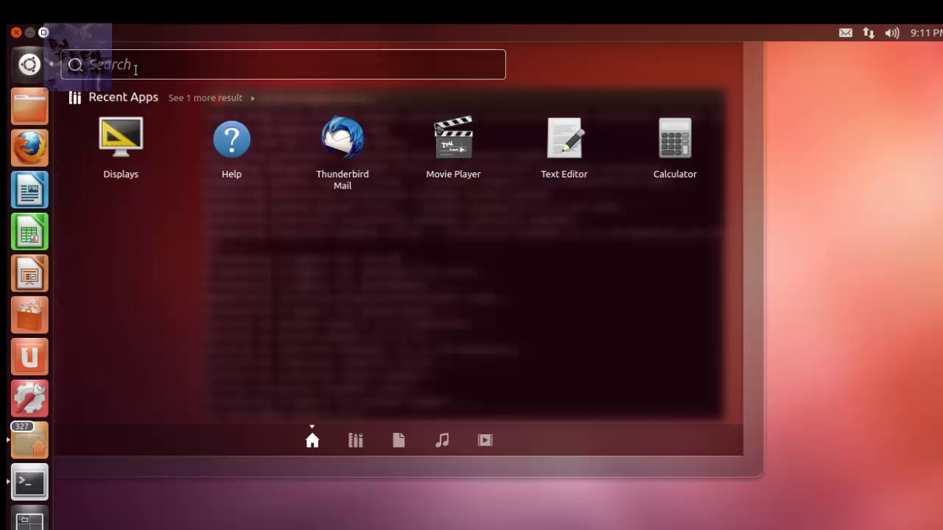
pyautogui.write('Weather')
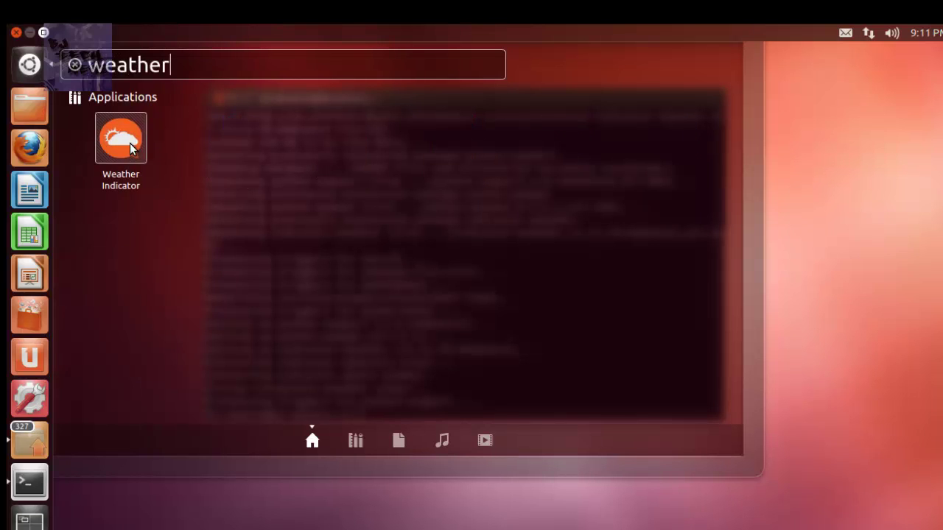
pyautogui.click(128, 141)
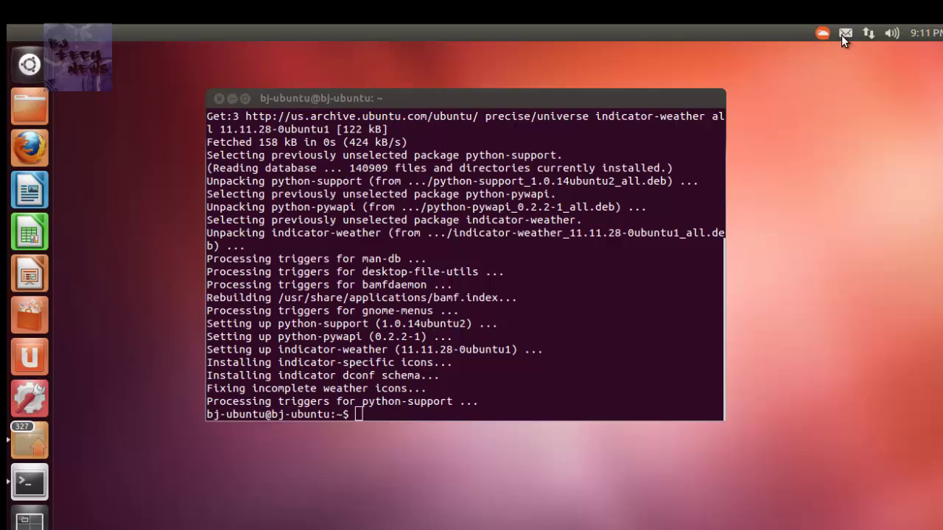
pyautogui.click(822, 34)
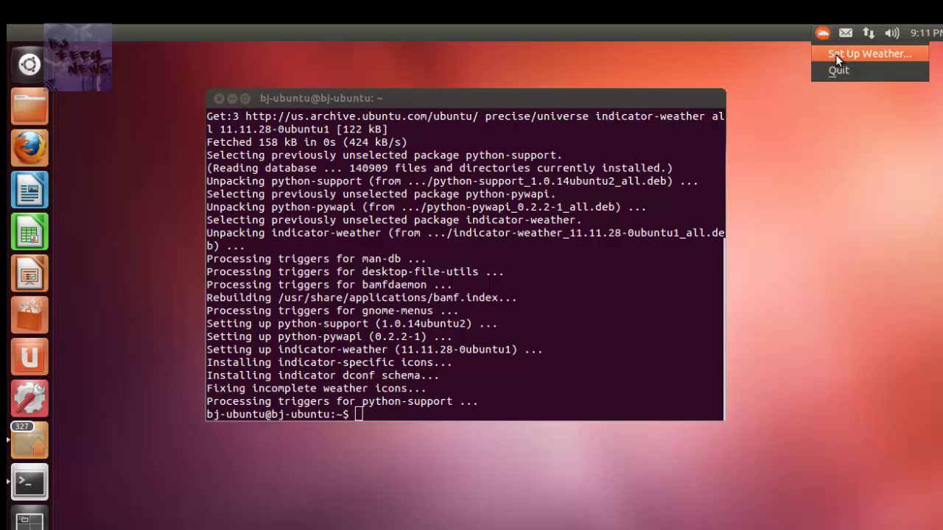
# Step: In Set Up Weather, show temperature near the indicator, update every 1 minute, and use Imperial (°F)
pyautogui.click(835, 54)
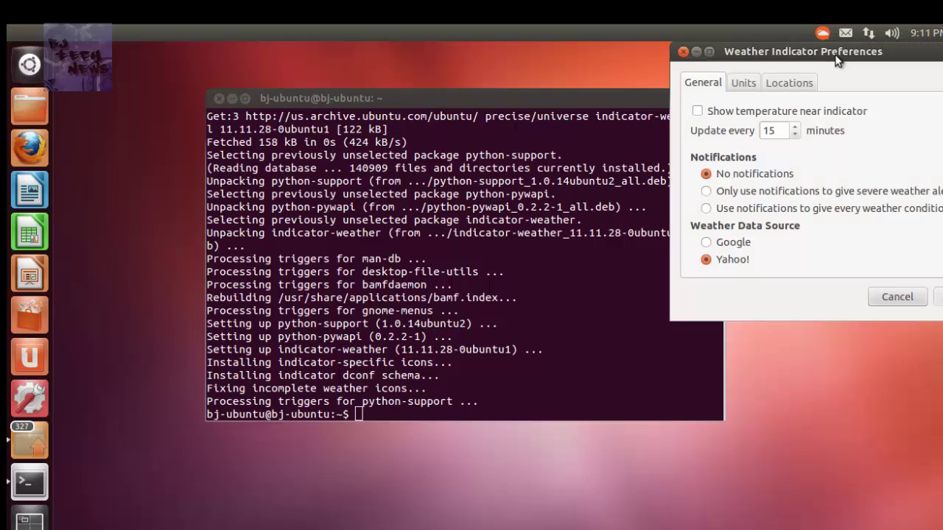
pyautogui.click(763, 130)
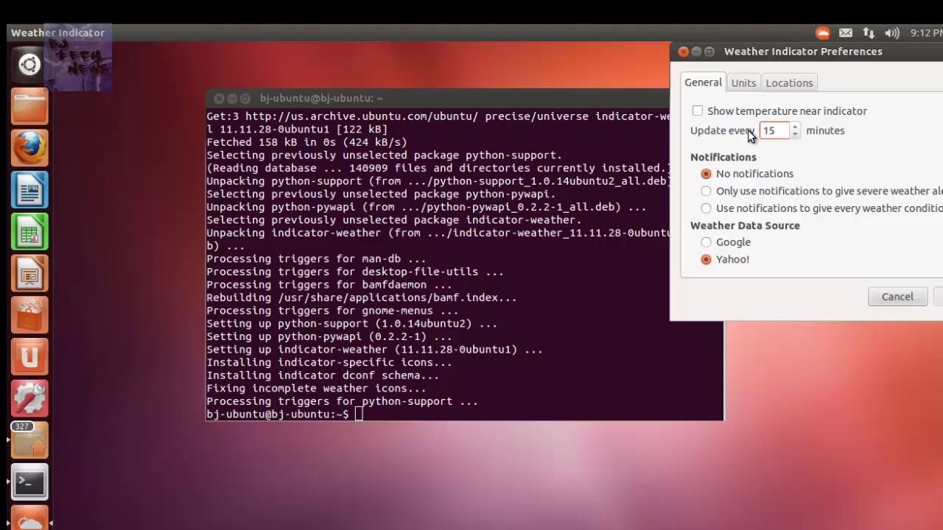
pyautogui.moveTo(773, 131); pyautogui.dragTo(752, 131)
pyautogui.click(721, 112)
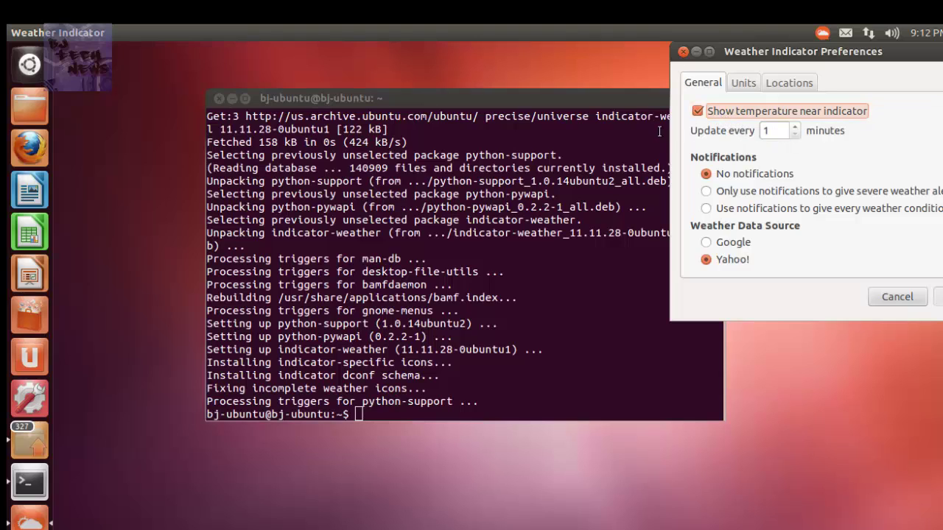
pyautogui.click(745, 83)
pyautogui.click(752, 142)
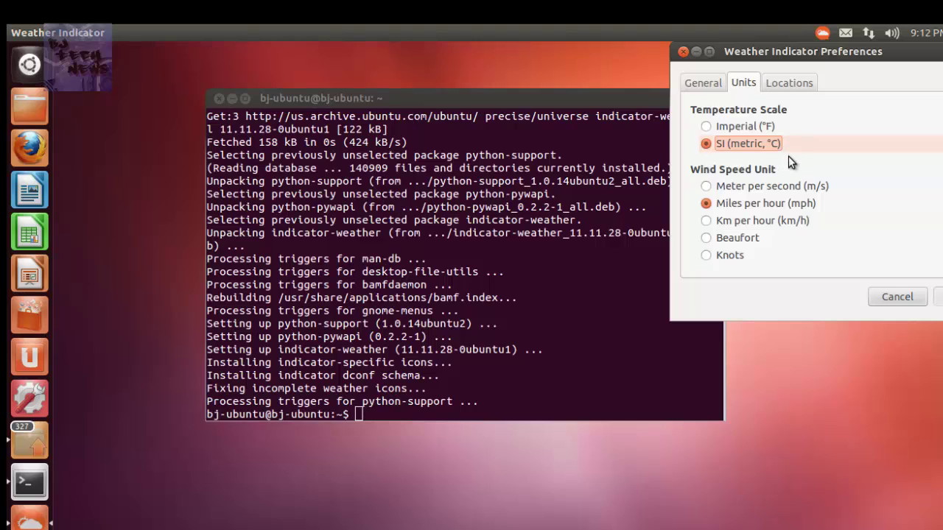
pyautogui.click(763, 126)
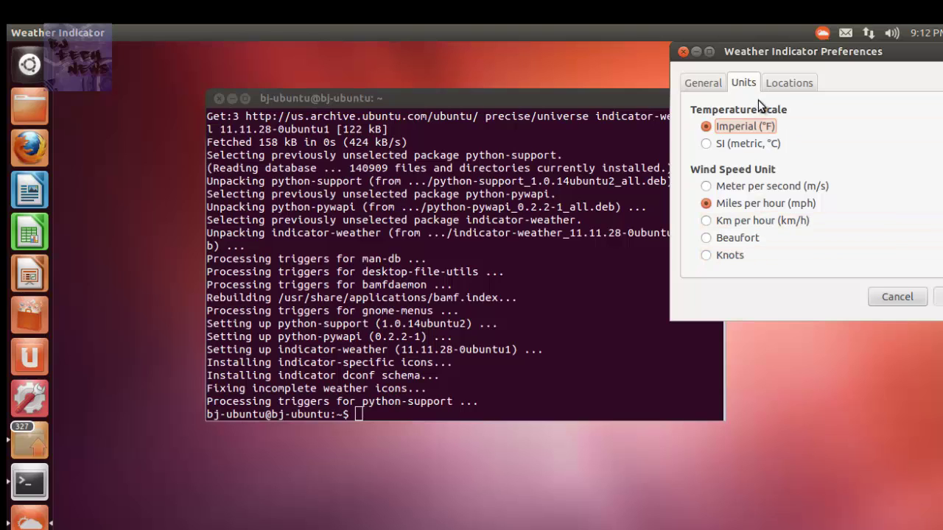
pyautogui.click(785, 85)
# Step: Search the location database for 'New York' and pick New York, New York, United States
pyautogui.click(734, 264)
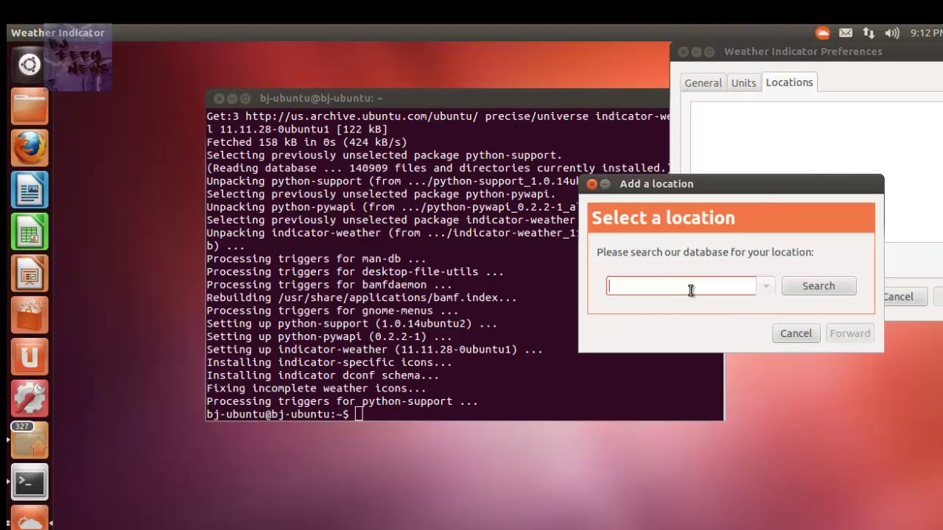
pyautogui.write('New York')
pyautogui.click(808, 286)
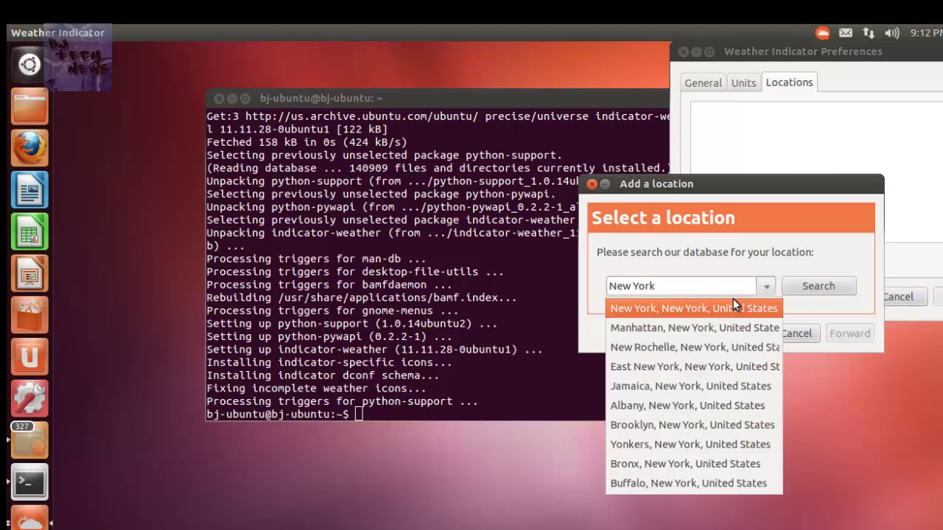
pyautogui.click(693, 306)
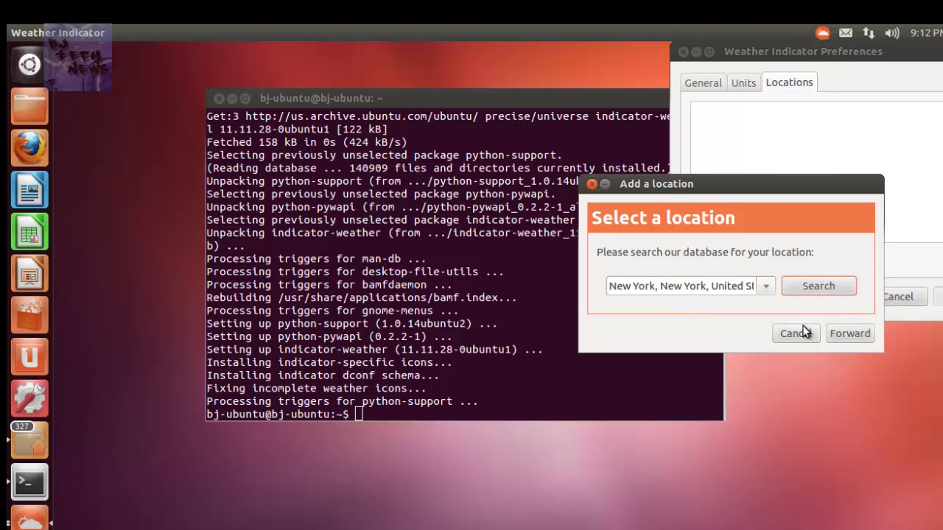
# Step: Name the location 'New York' and apply it to the saved locations
pyautogui.click(850, 333)
pyautogui.click(716, 269)
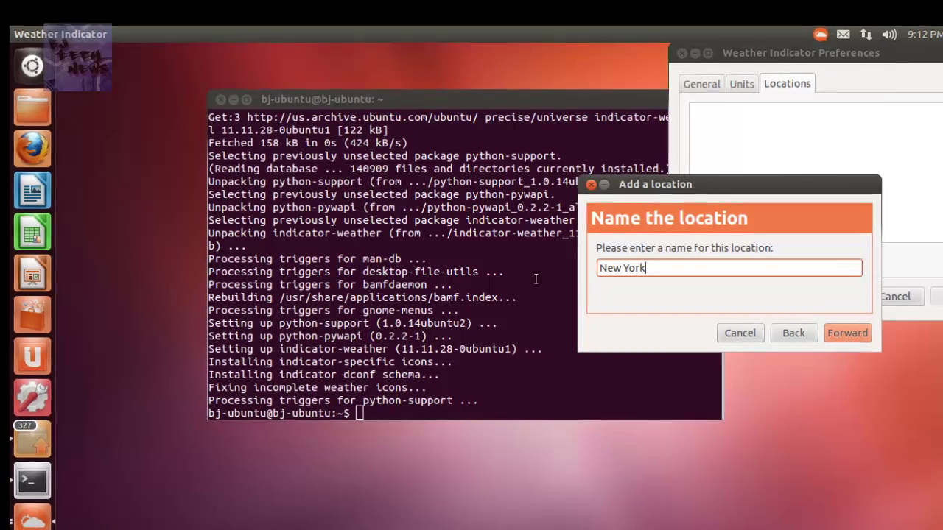
pyautogui.click(847, 335)
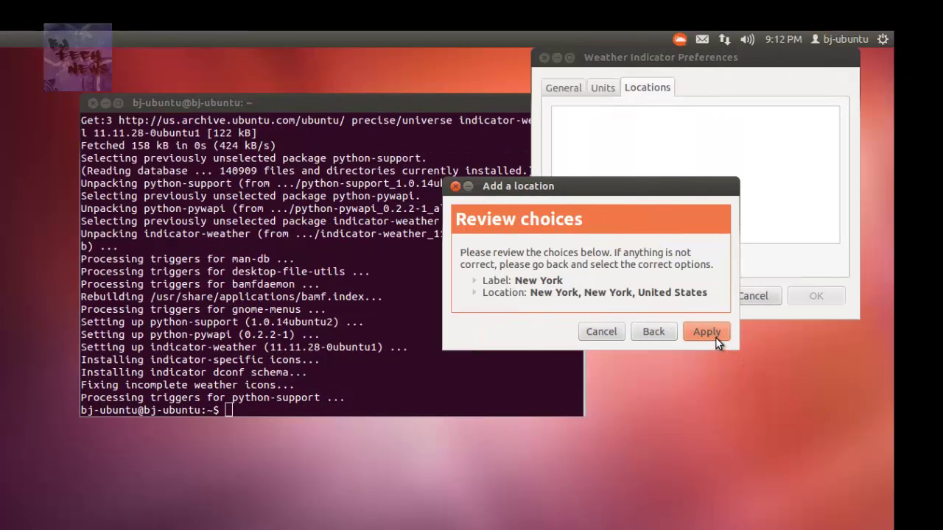
pyautogui.click(713, 333)
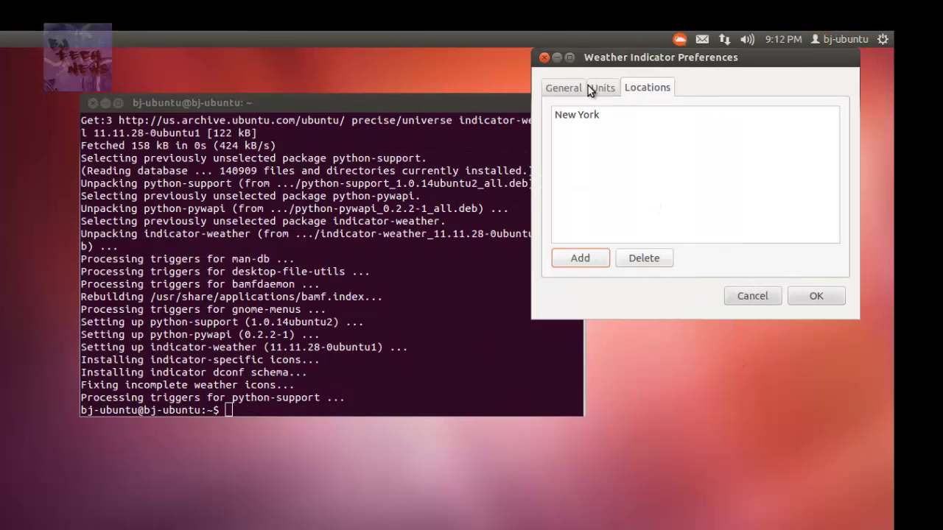
pyautogui.click(568, 88)
# Step: Save the weather preferences with OK and close the terminal with 'exit'
pyautogui.click(815, 303)
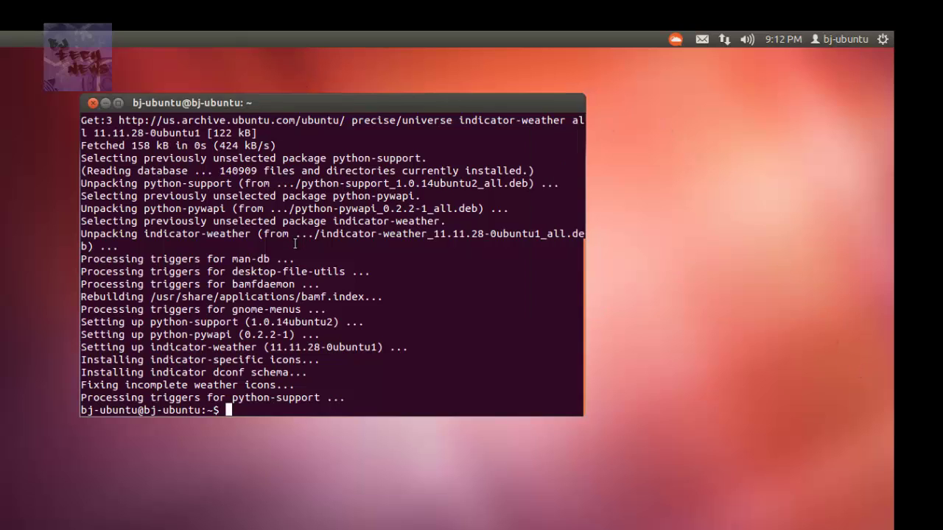
pyautogui.write('exit')
pyautogui.press('Return')
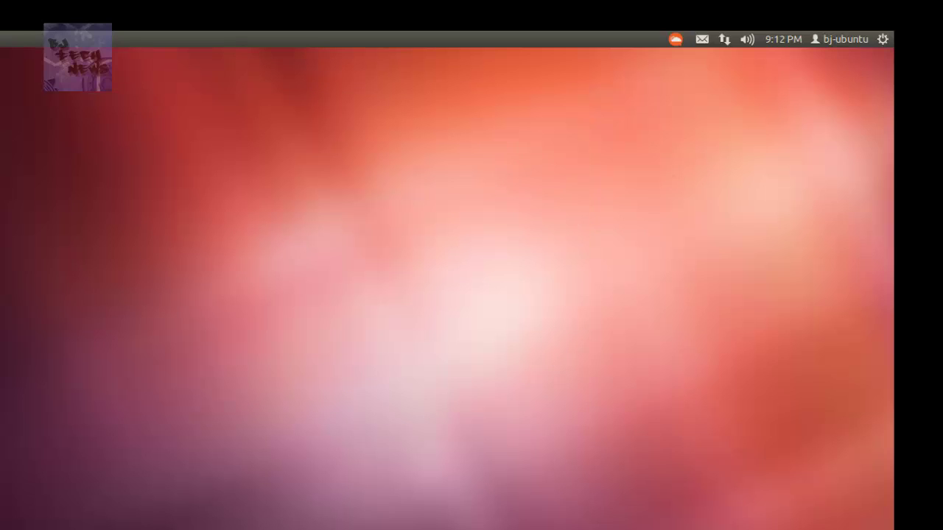
# Step: Refresh the weather data from the weather indicator's menu
pyautogui.click(675, 40)
pyautogui.click(692, 122)
pyautogui.click(675, 39)
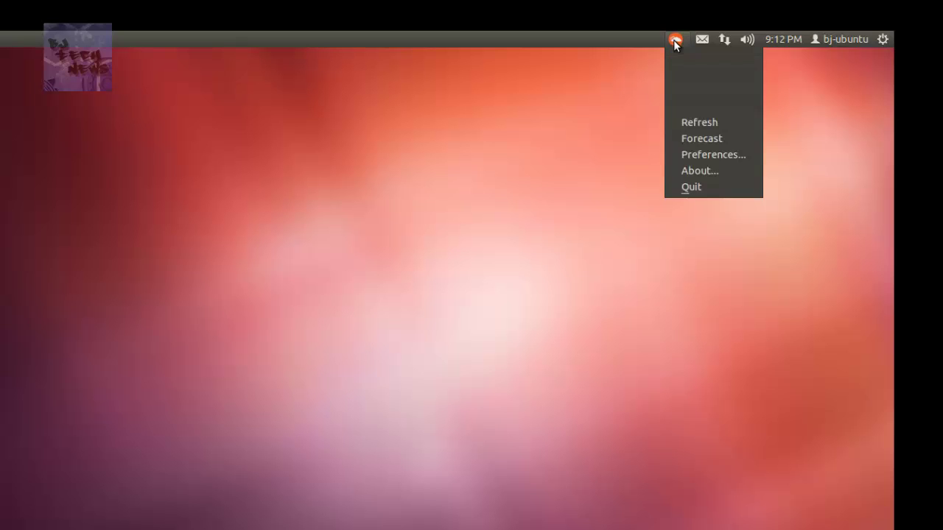
pyautogui.click(696, 122)
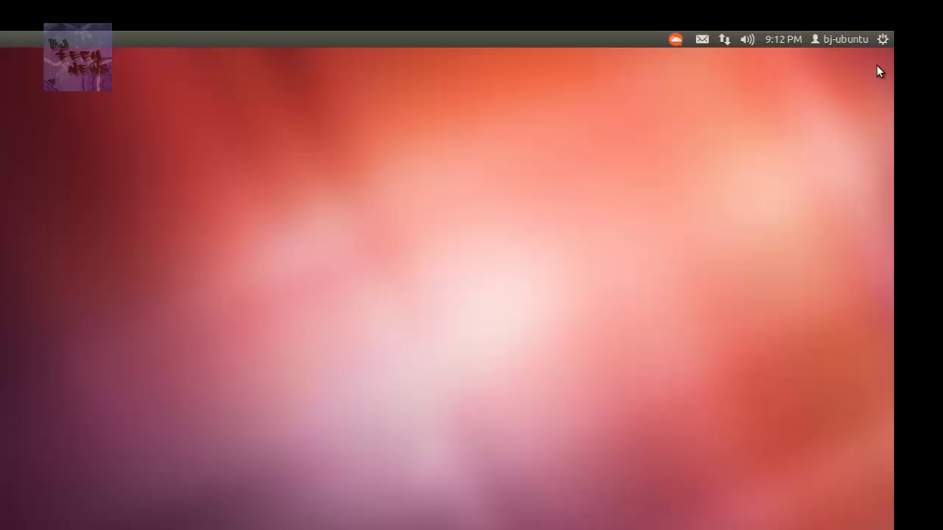
# Step: Restart the computer via the system menu's Shut Down dialog
pyautogui.click(882, 40)
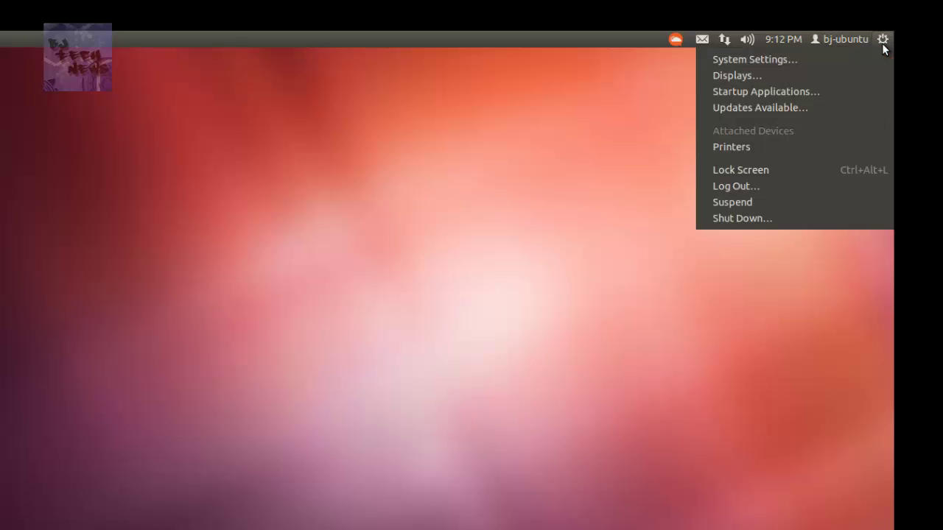
pyautogui.click(779, 218)
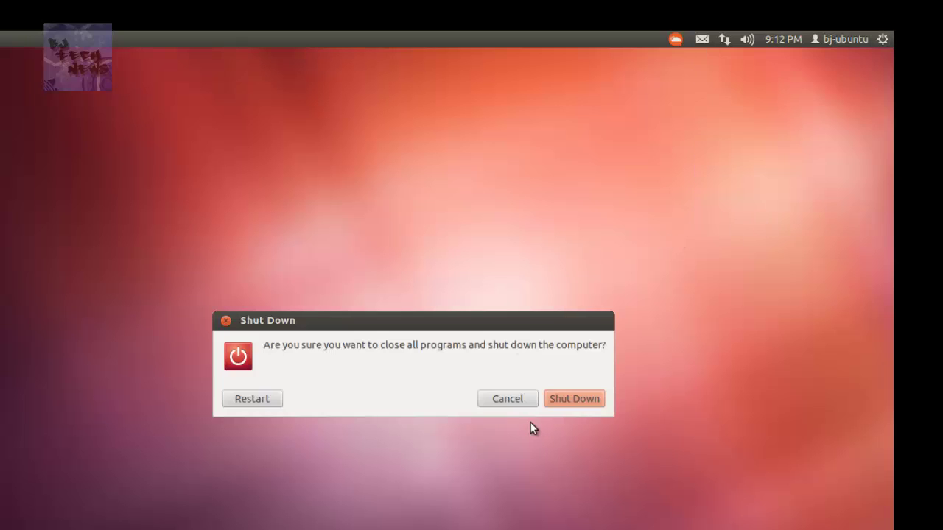
pyautogui.click(259, 402)
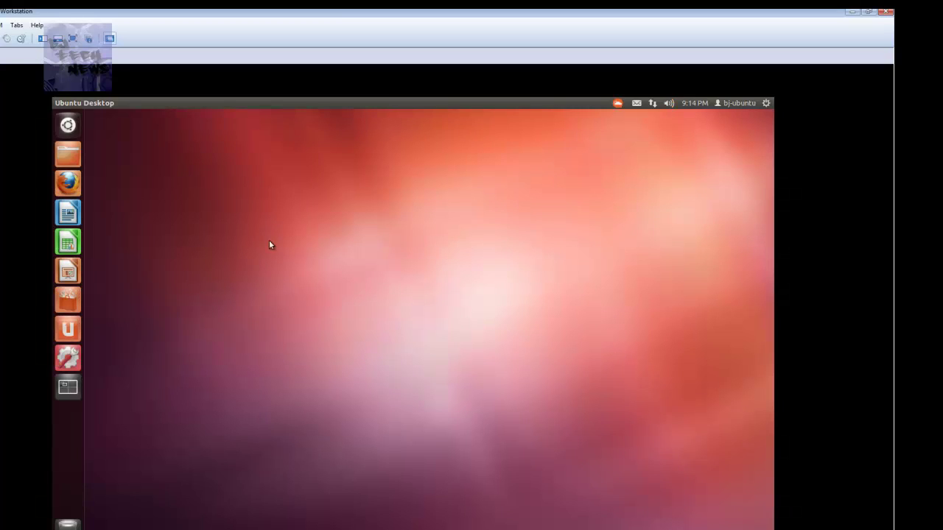
# Step: View New York's Wednesday-to-Saturday forecast, reposition its window, then close it
pyautogui.click(617, 103)
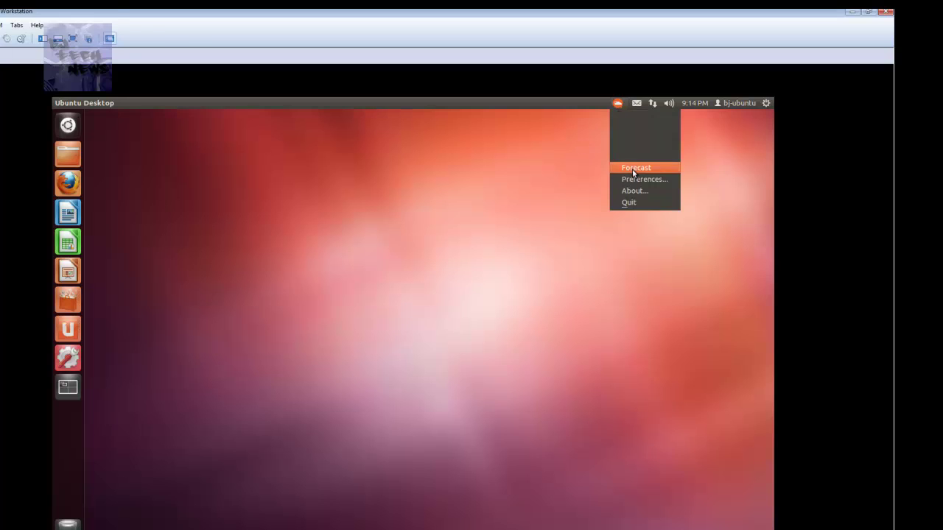
pyautogui.click(634, 168)
pyautogui.moveTo(569, 98); pyautogui.dragTo(520, 119)
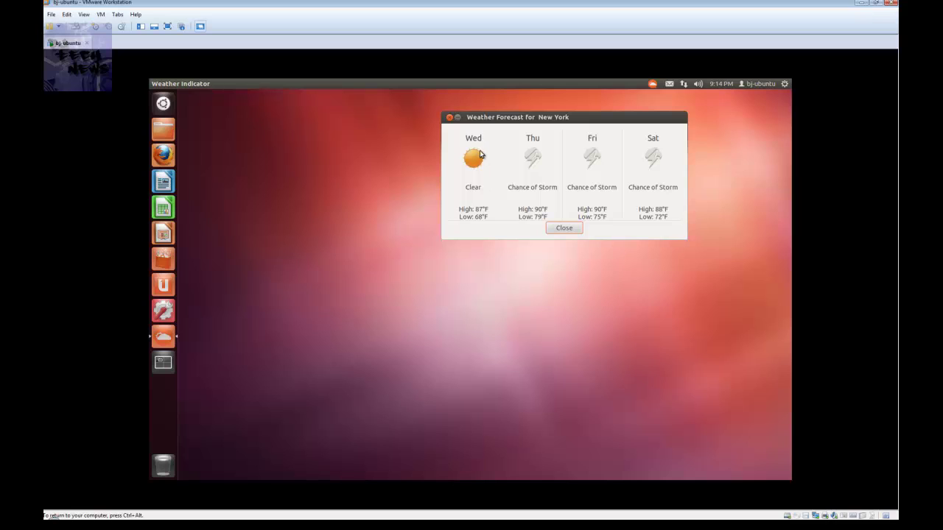
pyautogui.click(653, 84)
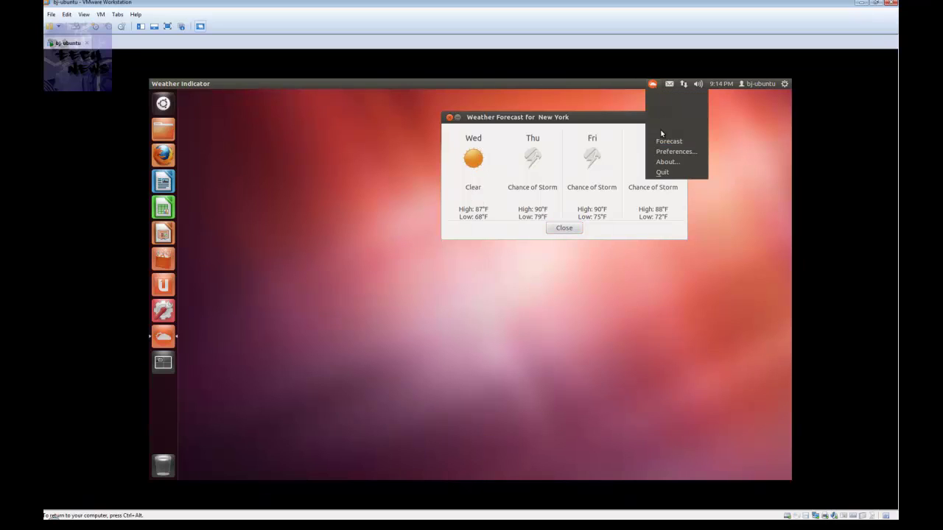
pyautogui.click(733, 137)
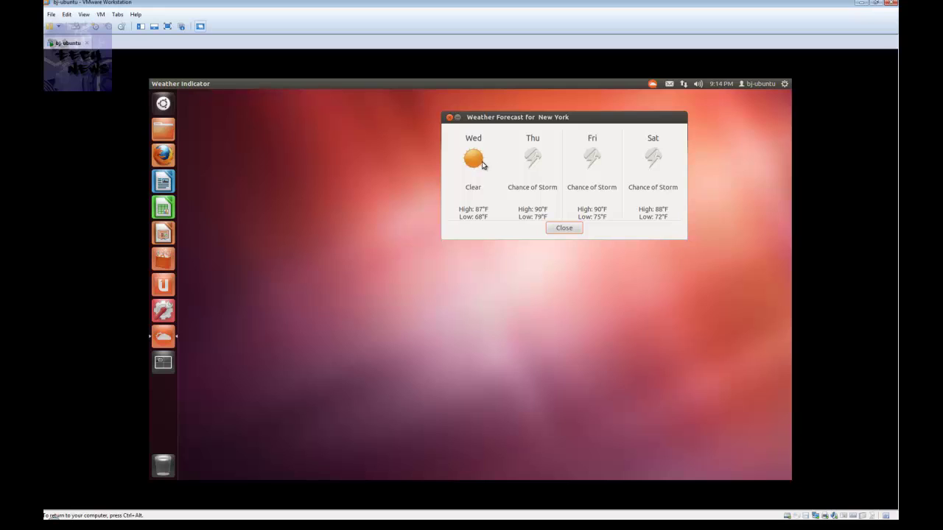
pyautogui.click(564, 229)
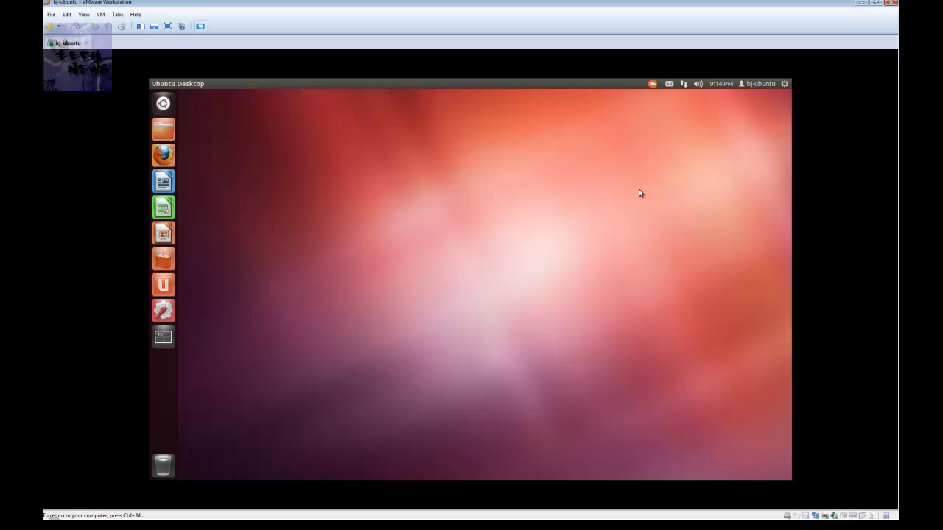
pyautogui.click(652, 85)
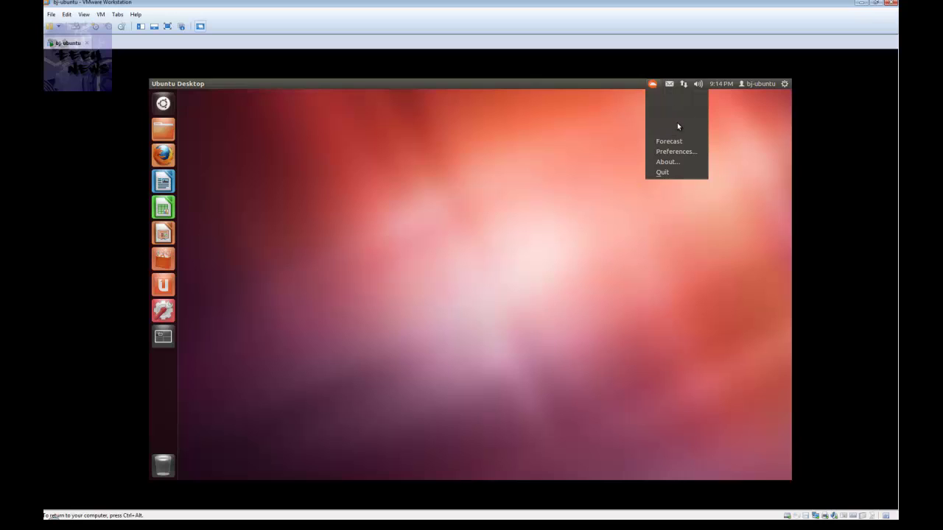
pyautogui.click(521, 170)
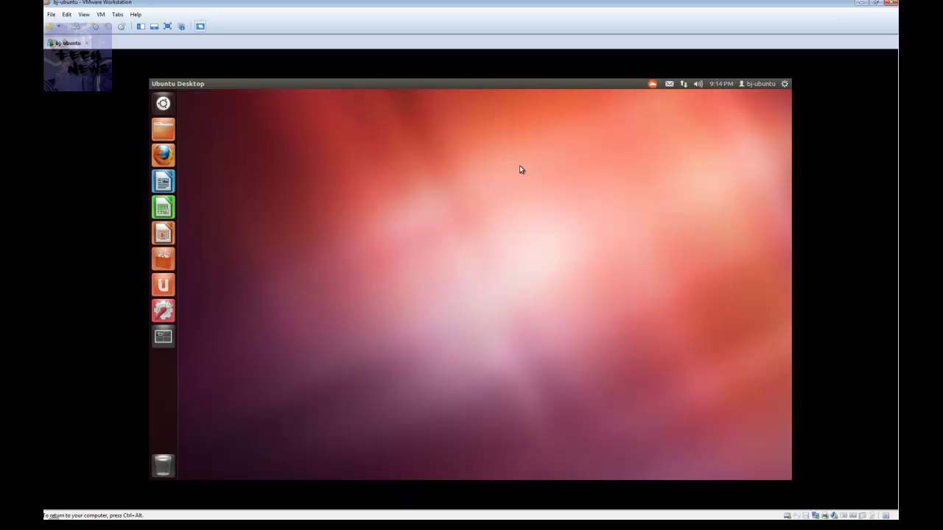
pyautogui.click(653, 86)
pyautogui.click(671, 152)
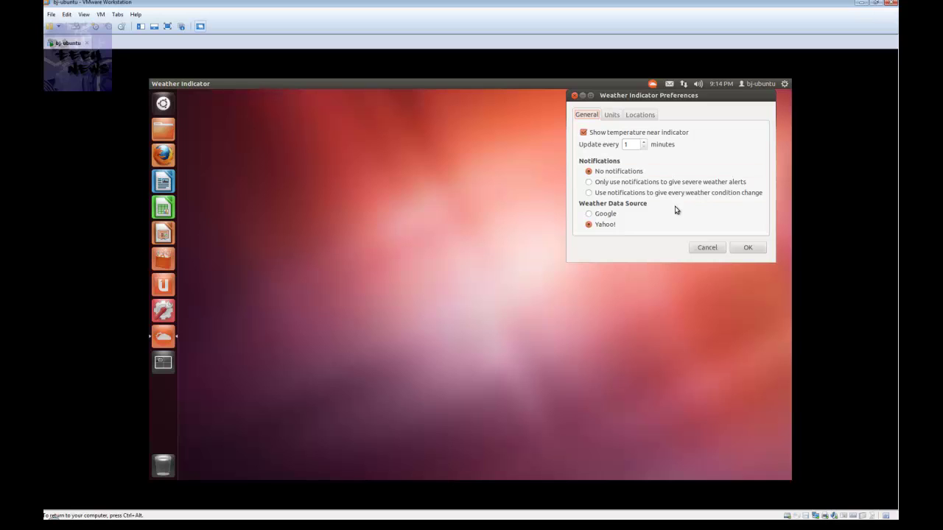
pyautogui.click(611, 115)
pyautogui.click(643, 115)
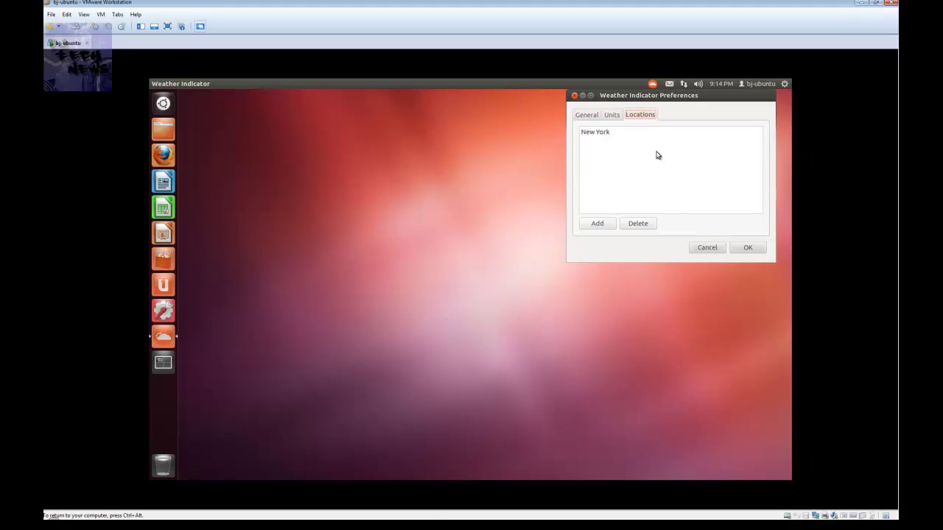
pyautogui.click(746, 249)
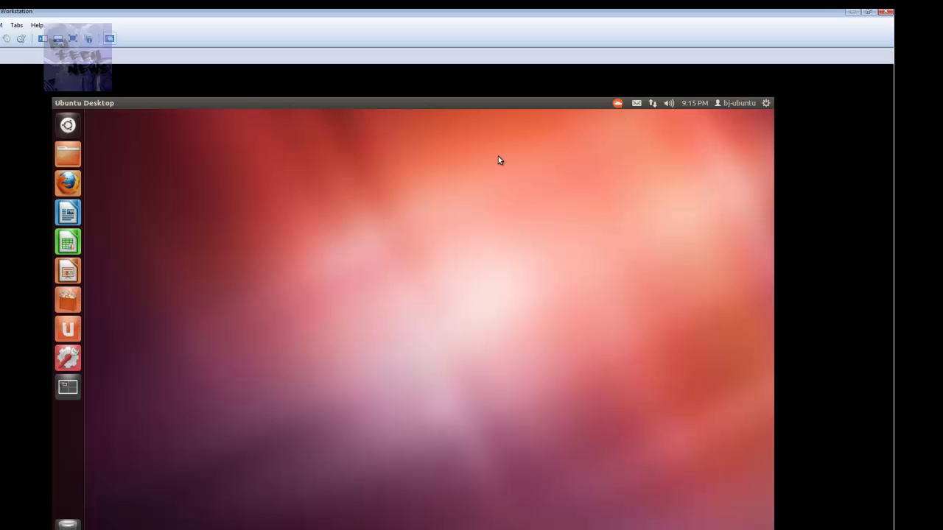
# Step: Open the 80 °F indicator menu showing Fair, 38% humidity and wind N 3 mph
pyautogui.click(618, 103)
pyautogui.click(187, 204)
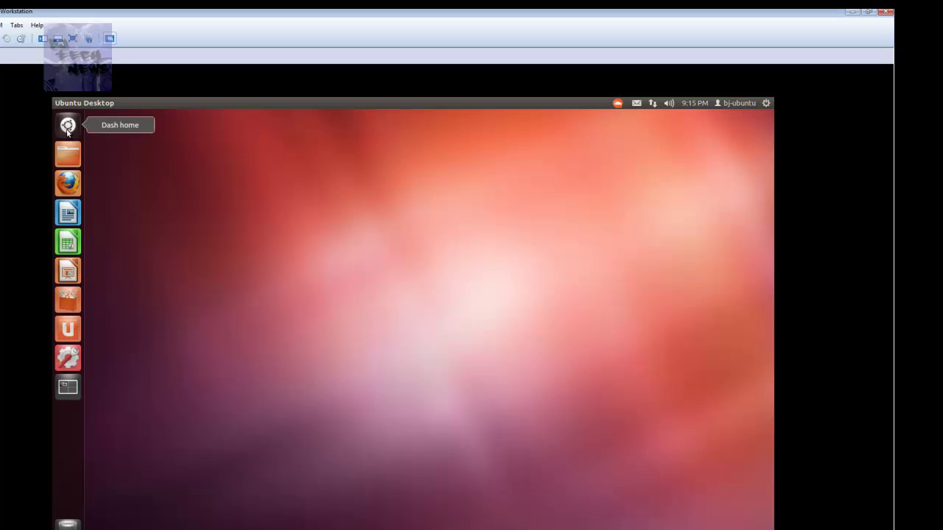
pyautogui.rightClick(576, 147)
pyautogui.click(493, 103)
pyautogui.click(133, 103)
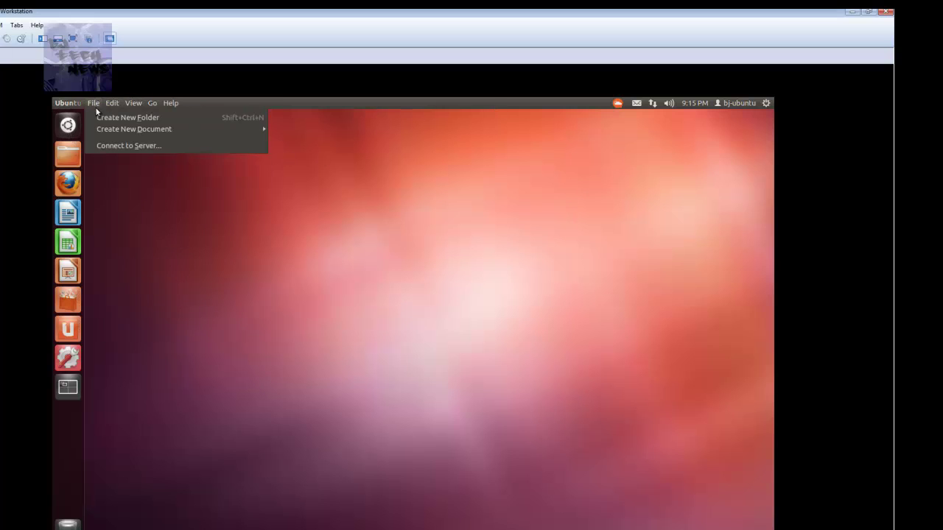
pyautogui.click(562, 151)
pyautogui.click(618, 103)
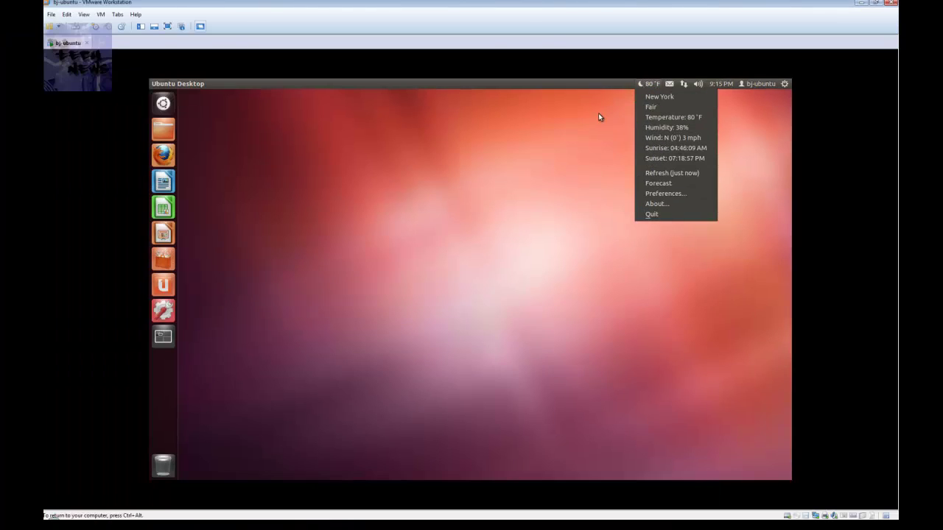
pyautogui.click(655, 86)
pyautogui.click(654, 87)
pyautogui.click(623, 116)
pyautogui.click(649, 84)
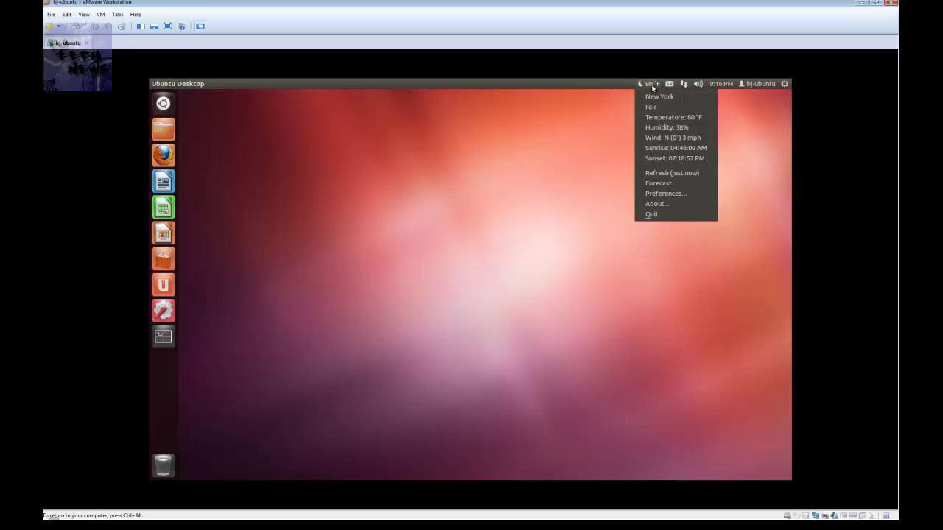